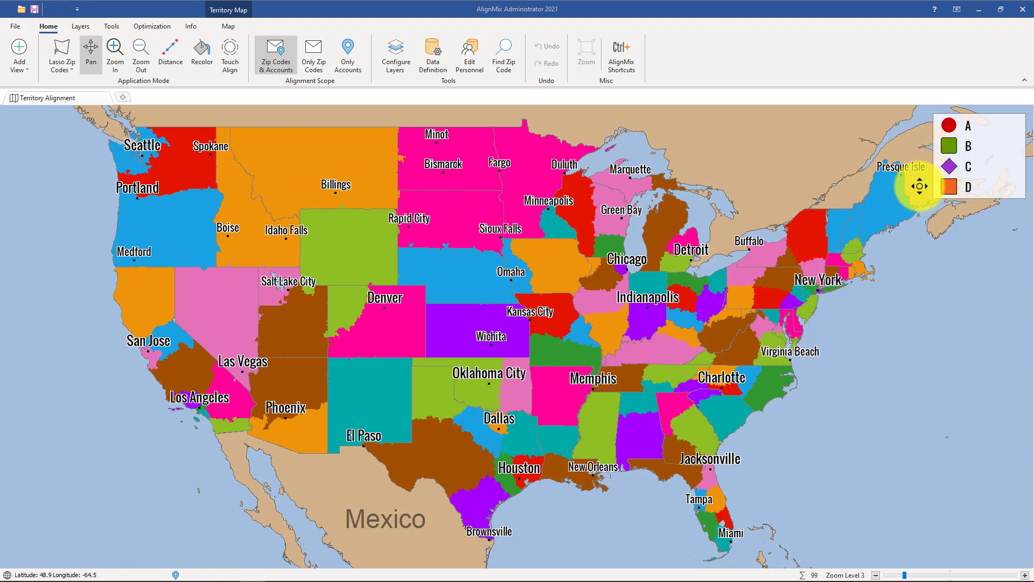
scroll(550, 444, up, 1)
scroll(543, 444, up, 2)
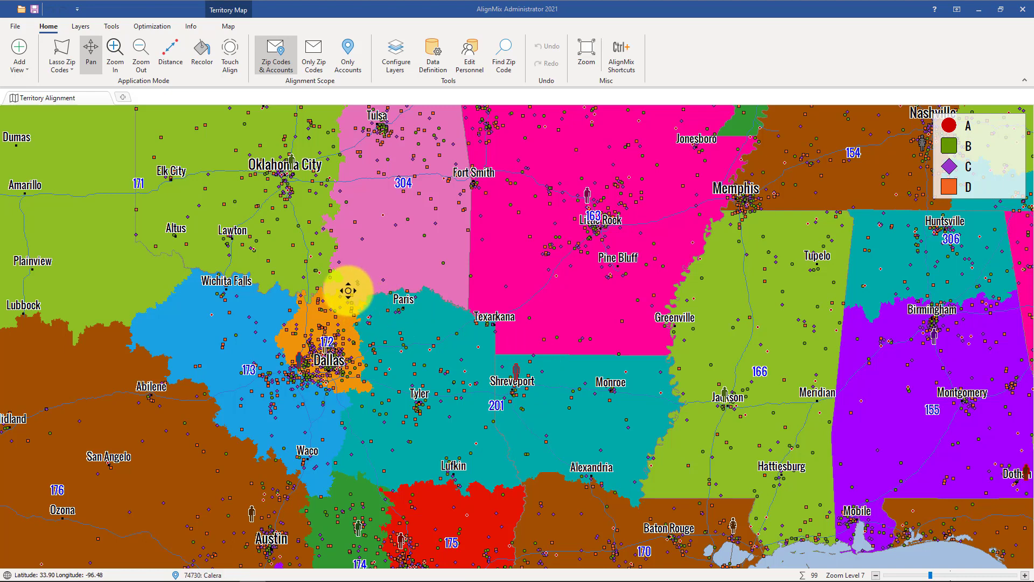
scroll(346, 288, down, 2)
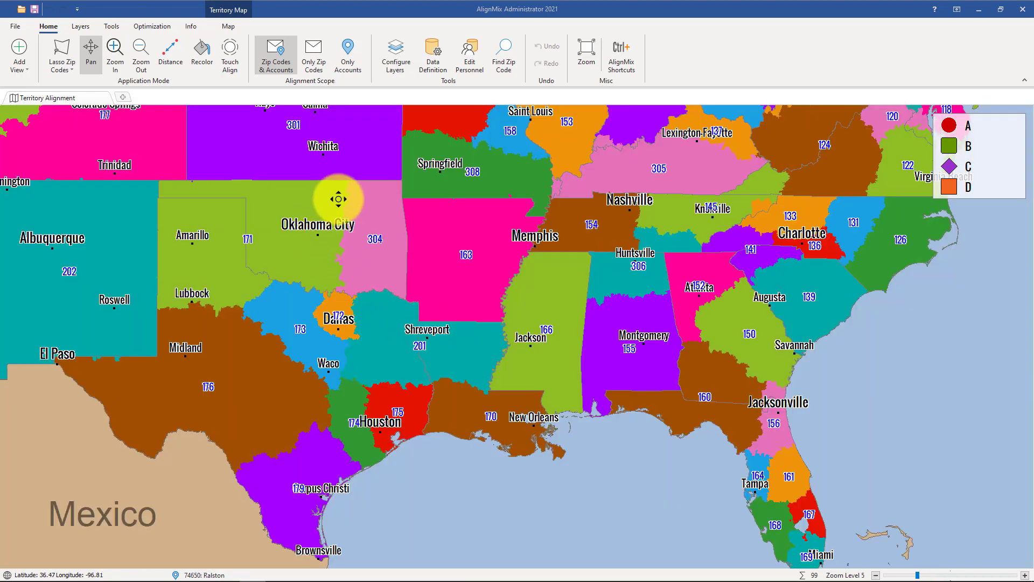
scroll(337, 203, down, 2)
drag(402, 268, 458, 366)
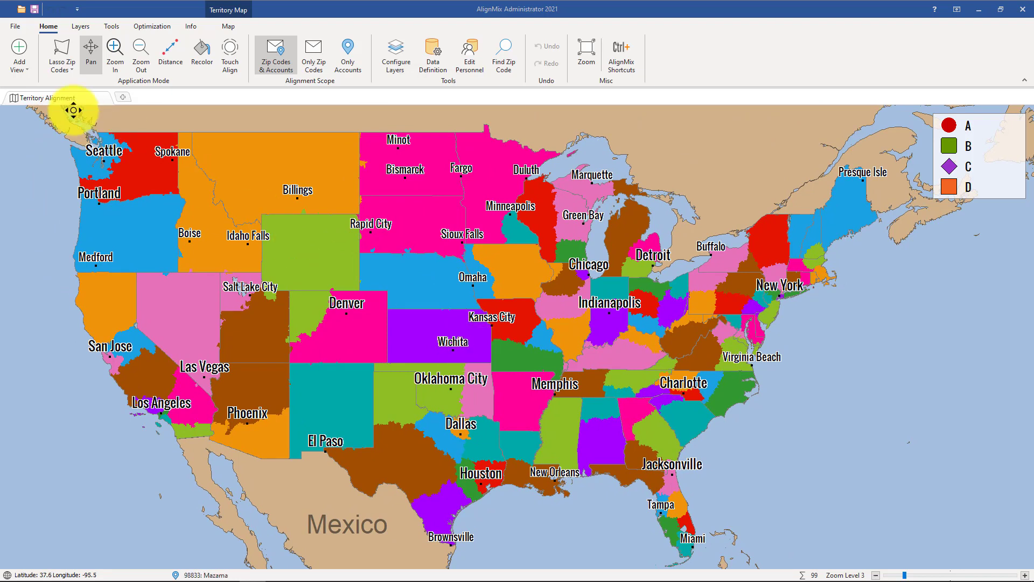
Step: Update the map's geography to 5 Digit Zip Codes (Low Resolution) - Version 12, without saving the project first
click(14, 27)
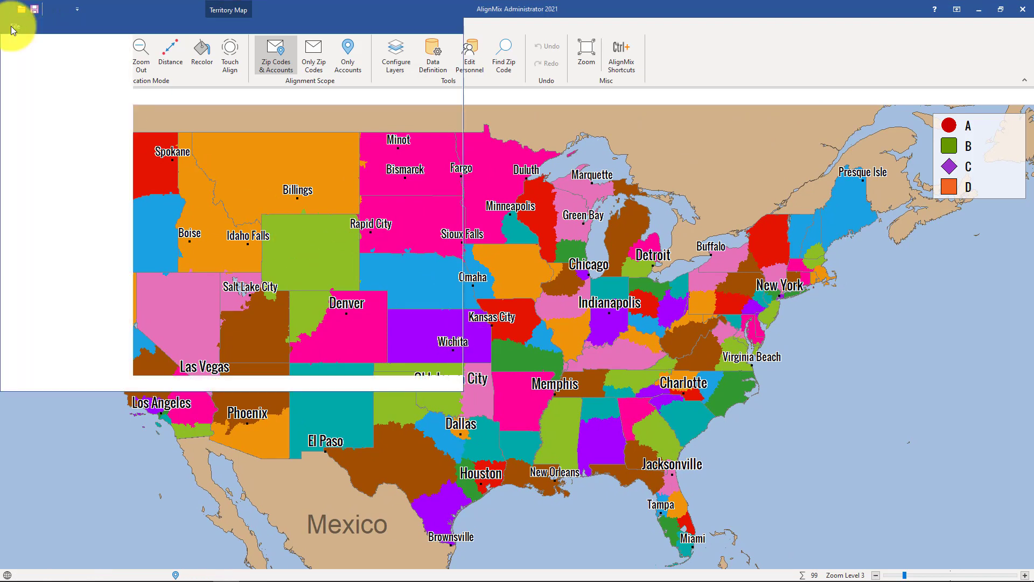
click(64, 314)
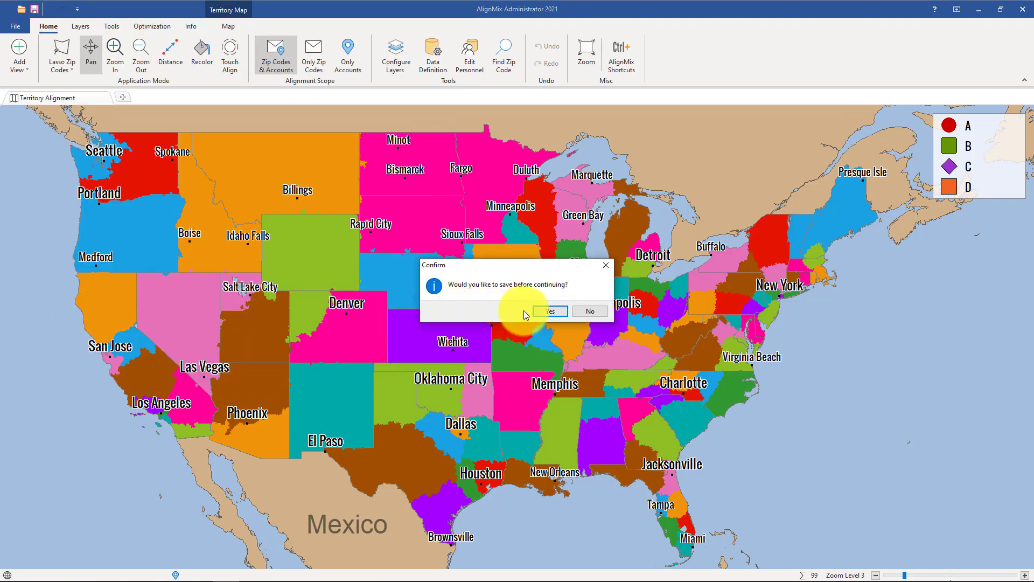
click(587, 315)
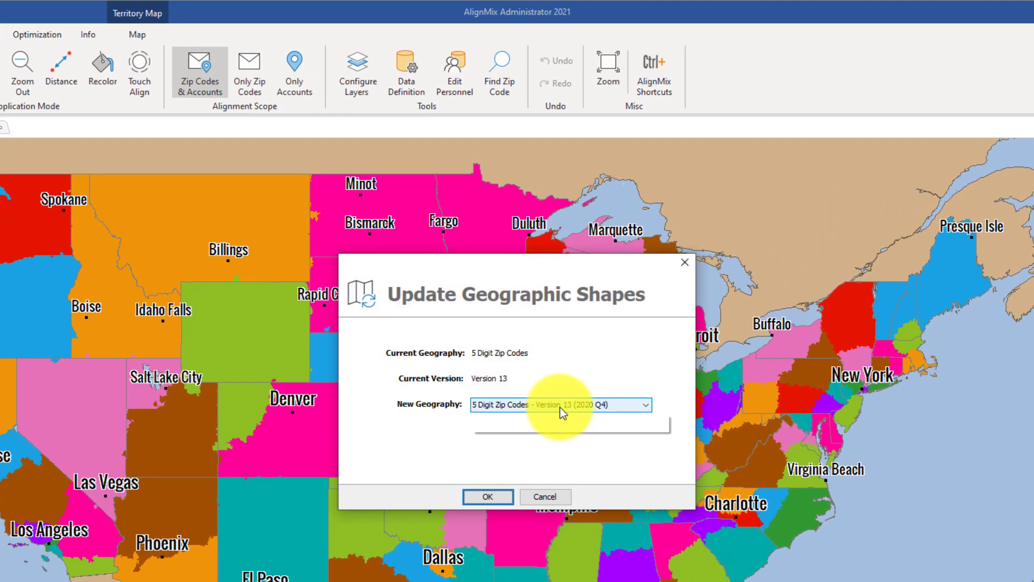
click(559, 397)
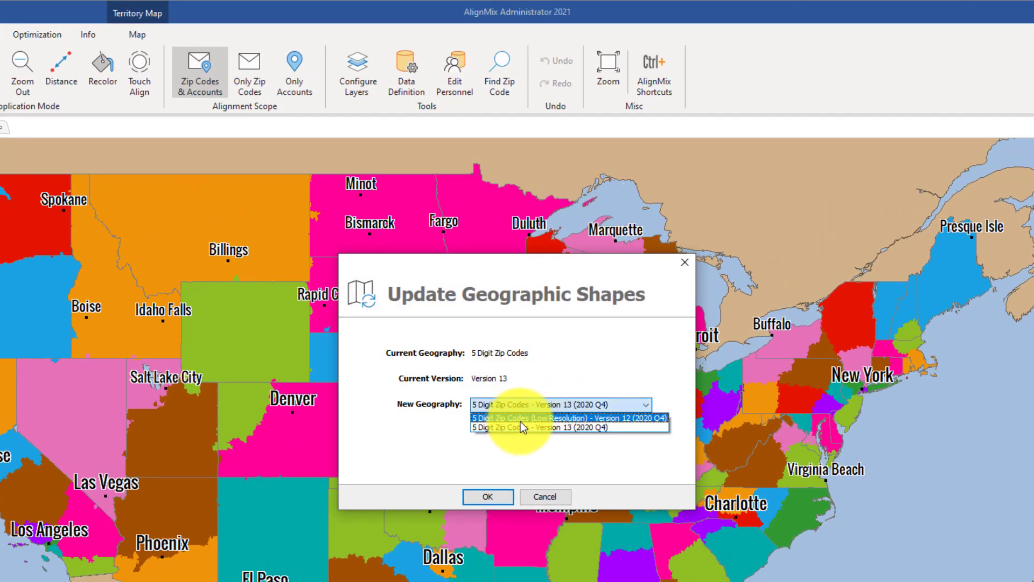
click(564, 417)
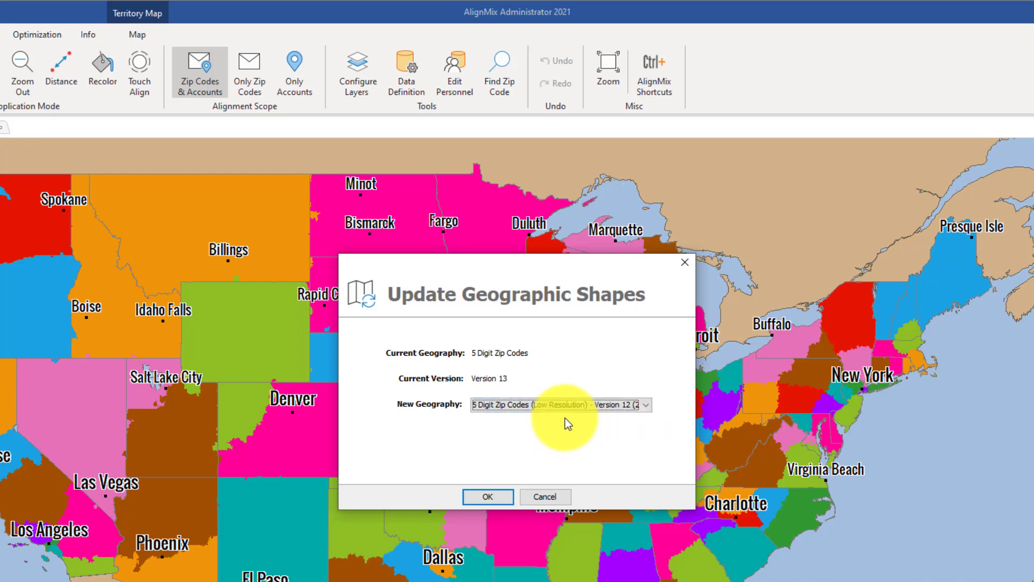
click(484, 496)
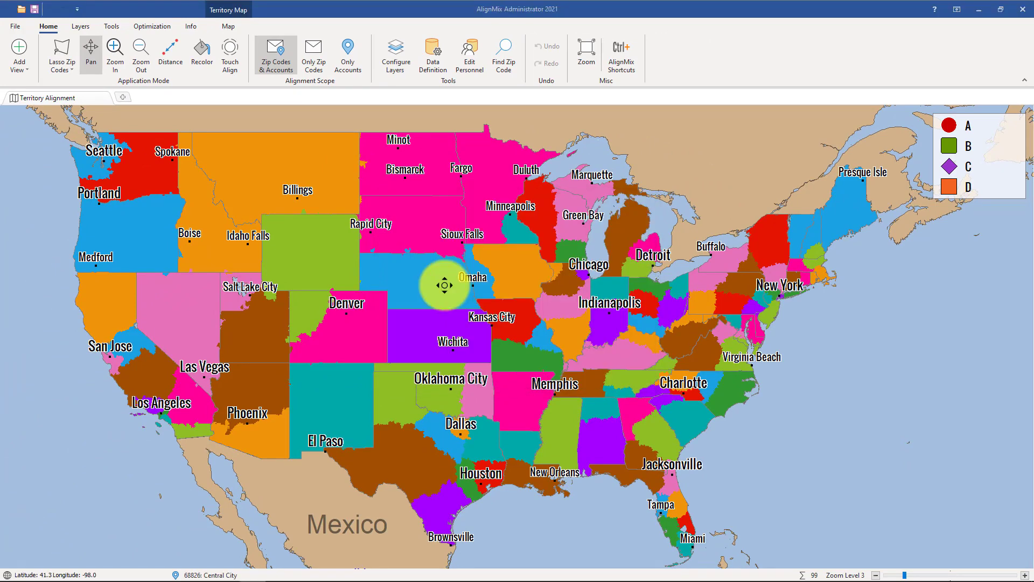
Step: Check the data description and copyright in the data license information, and close it
click(191, 27)
click(9, 62)
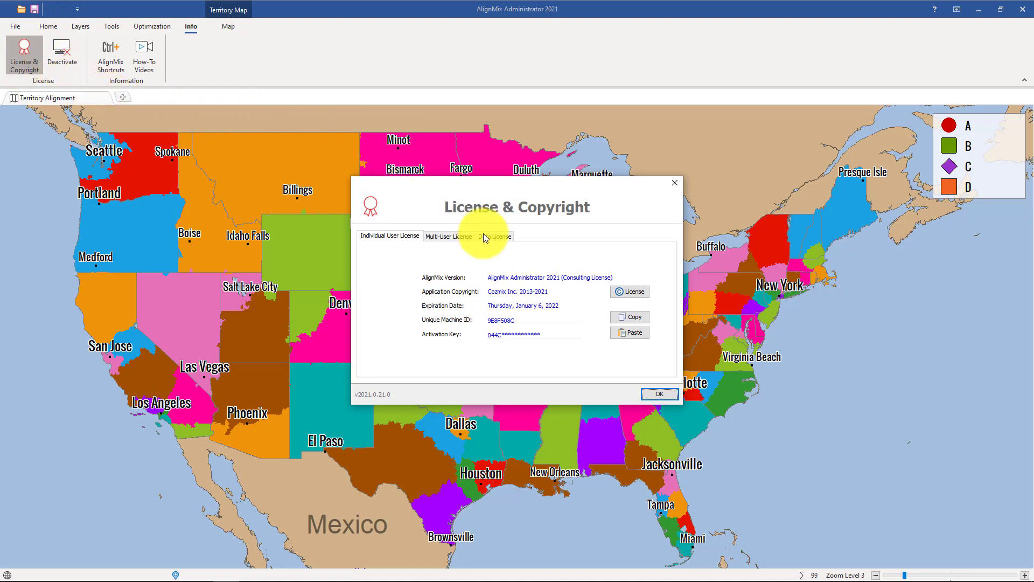
click(501, 238)
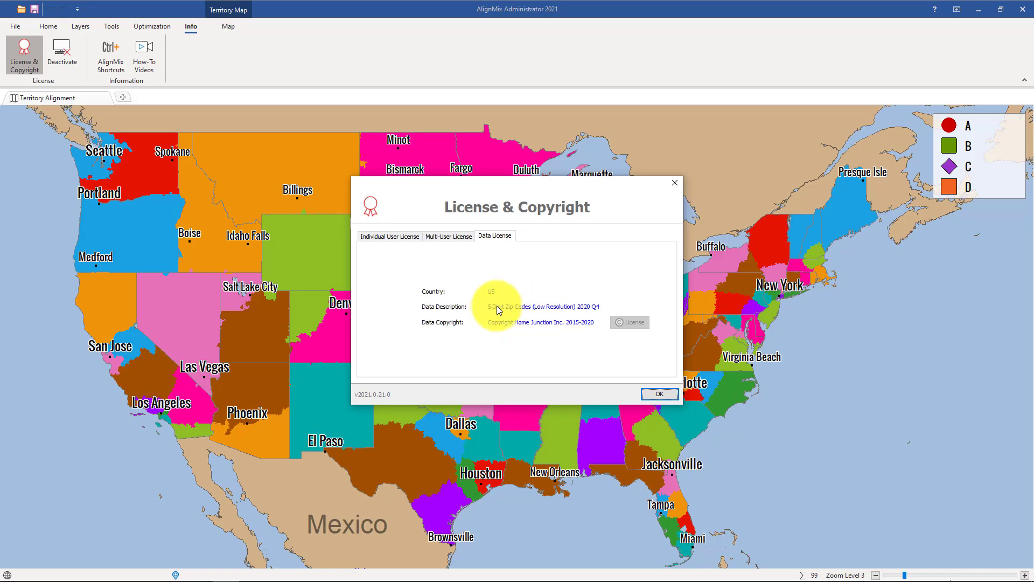
click(654, 393)
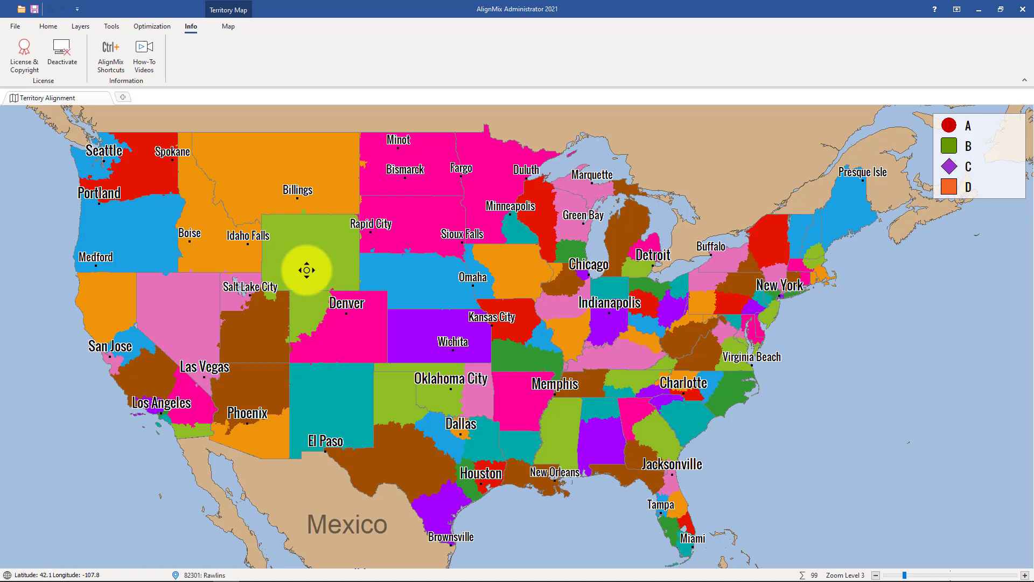
Step: Start a KML export of the territory boundaries, covering all territories
click(18, 31)
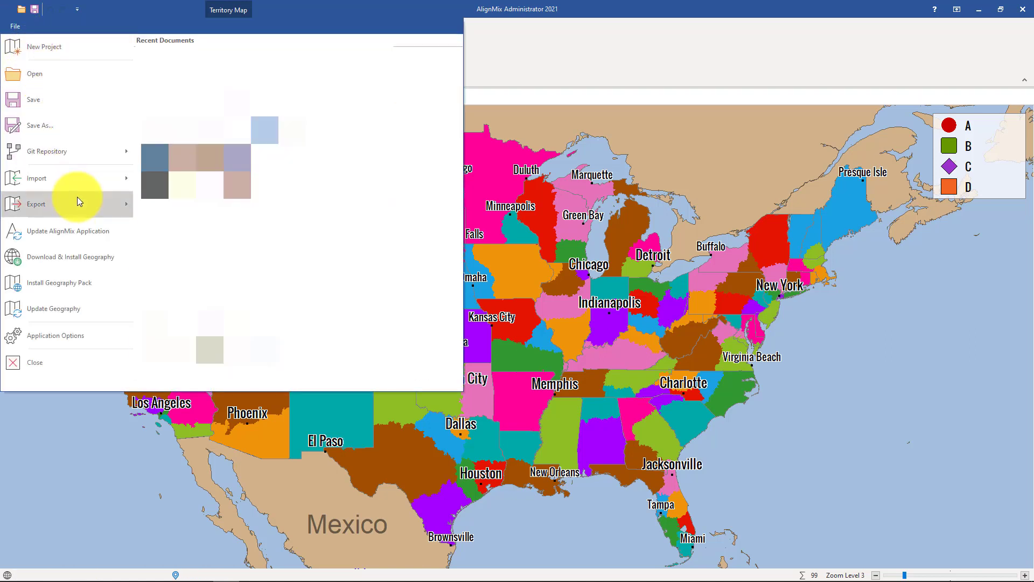
mouse_move(79, 203)
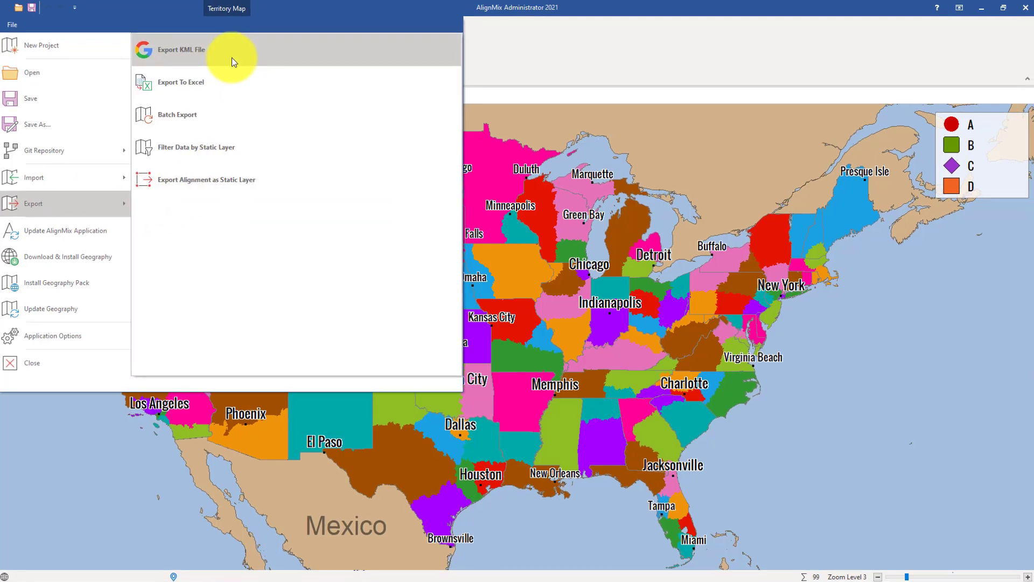
click(234, 58)
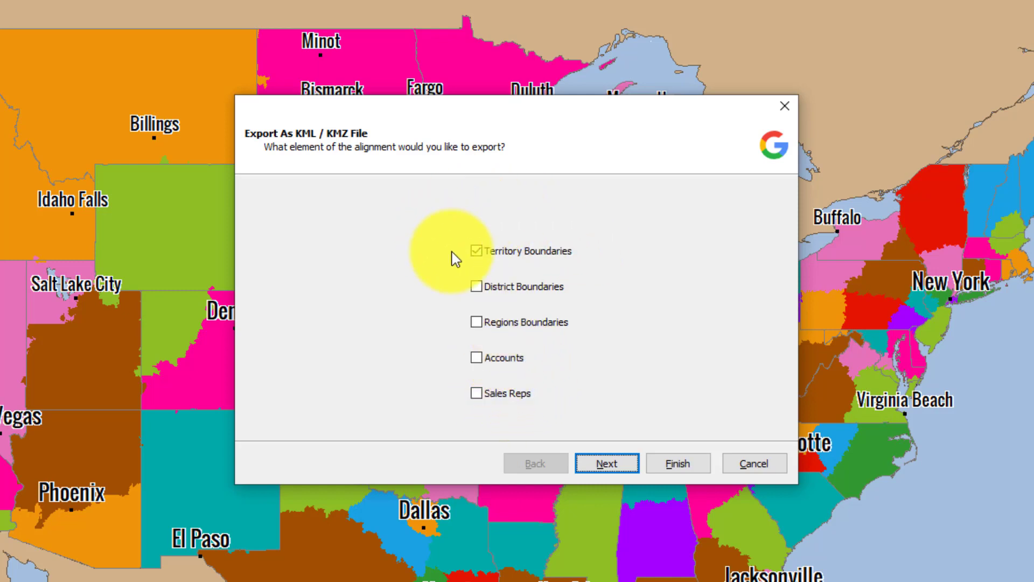
click(606, 462)
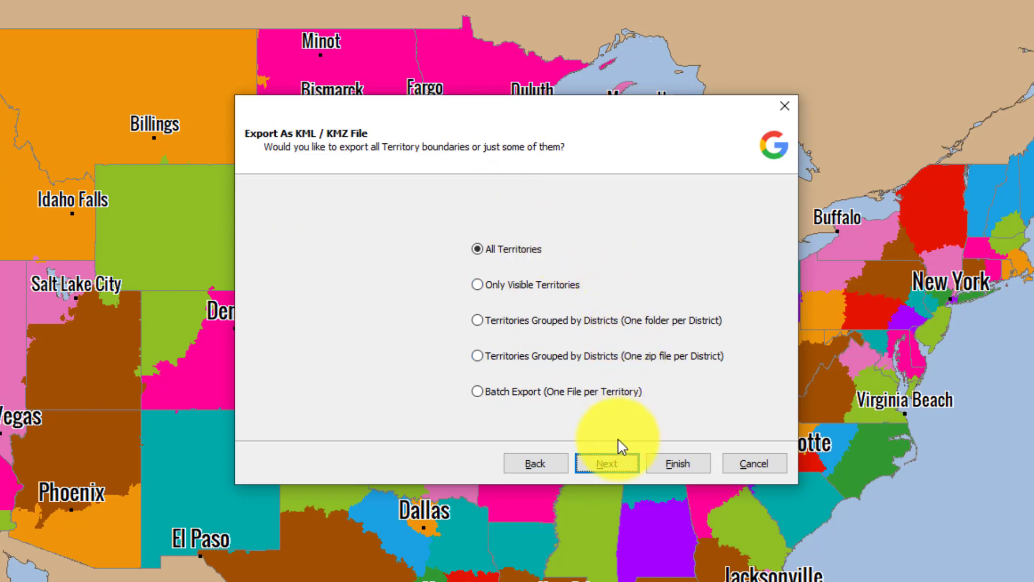
click(610, 463)
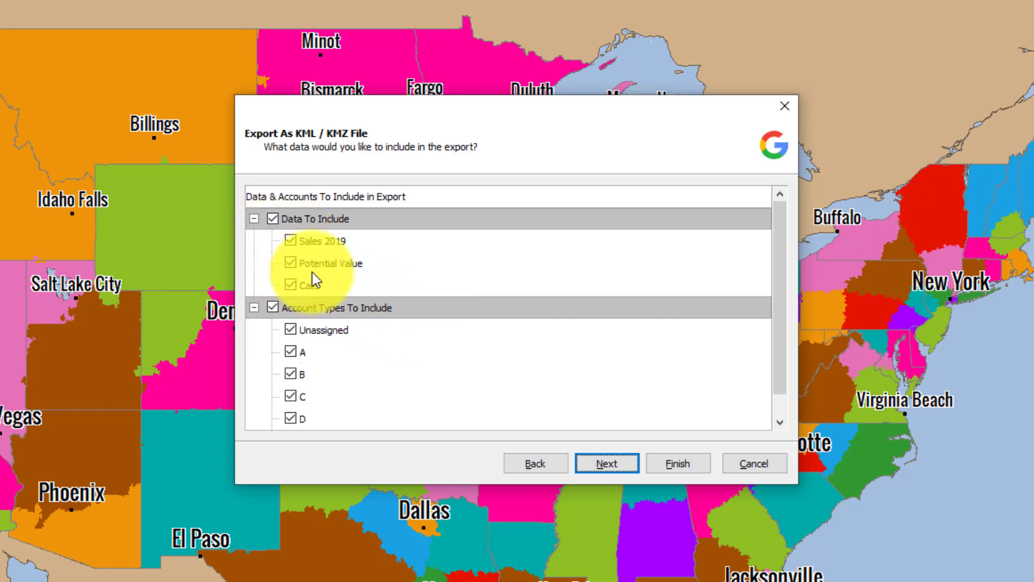
Step: Include all data and account types, keep 40% opacity, 4 dp accuracy and 2 px borders, and save the export as Territories.kml on the Desktop
click(612, 463)
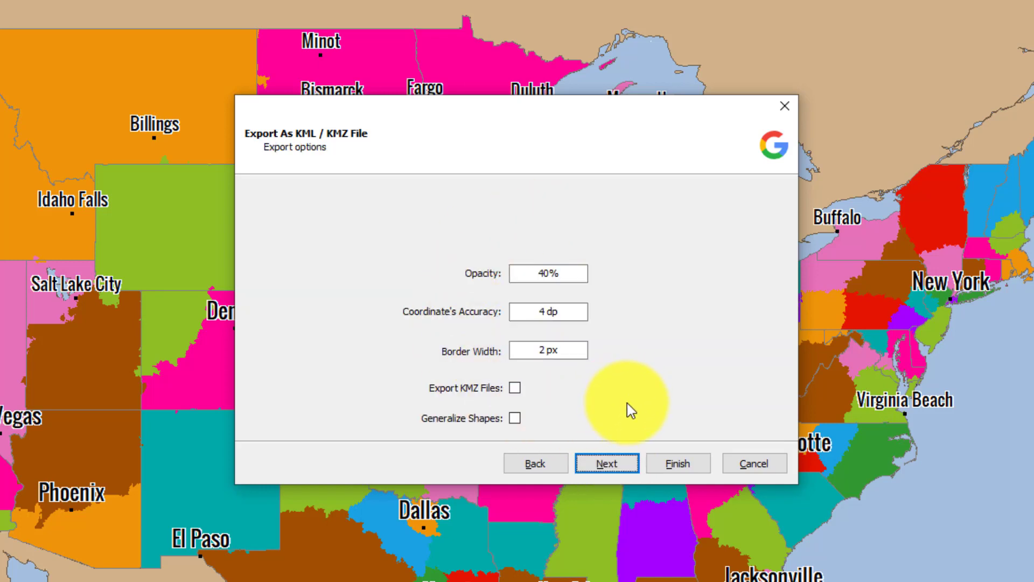
click(623, 462)
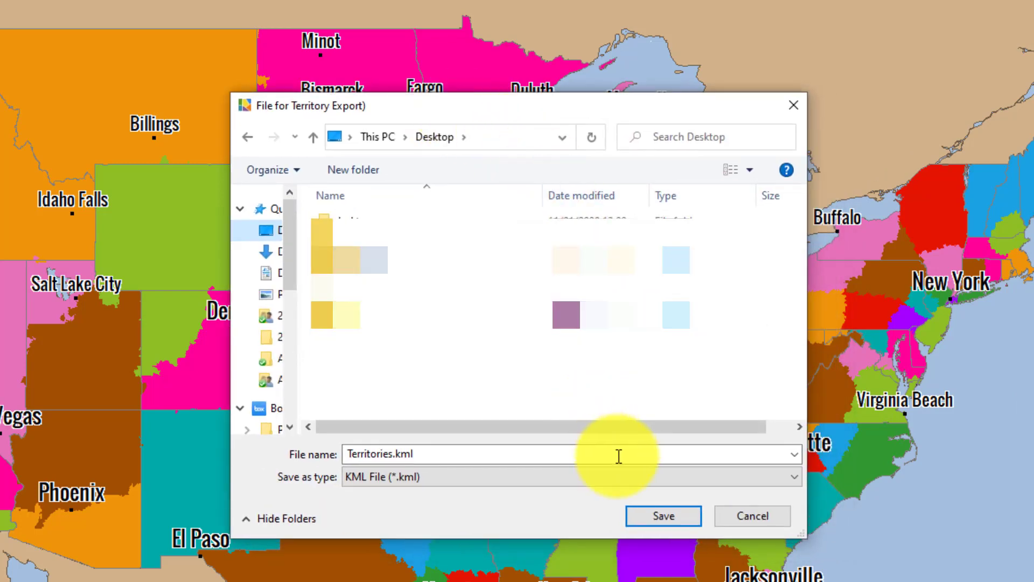
click(658, 514)
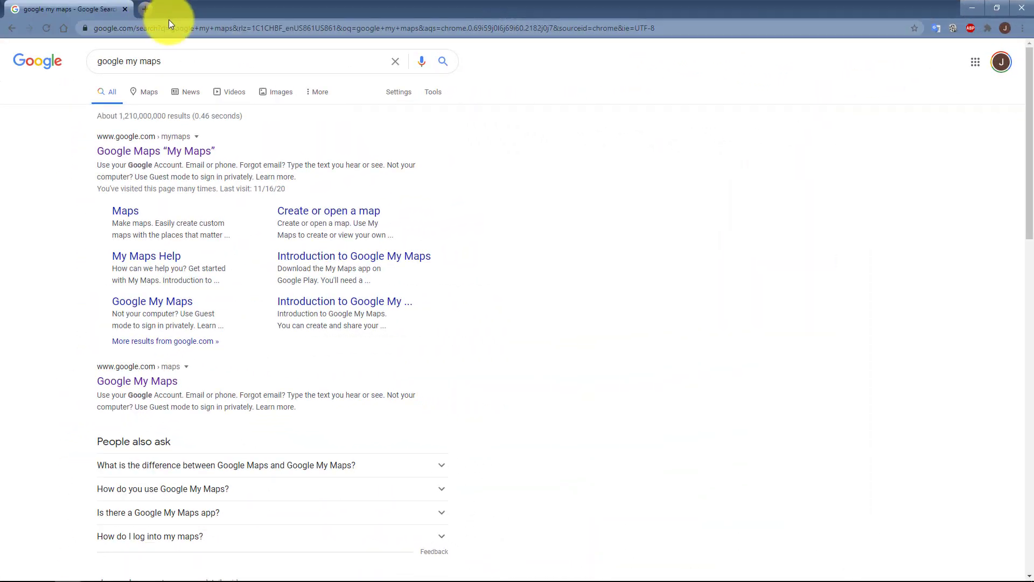
Step: Switch to the Chrome browser, open Google My Maps from the search results and create a new map
drag(175, 62, 94, 63)
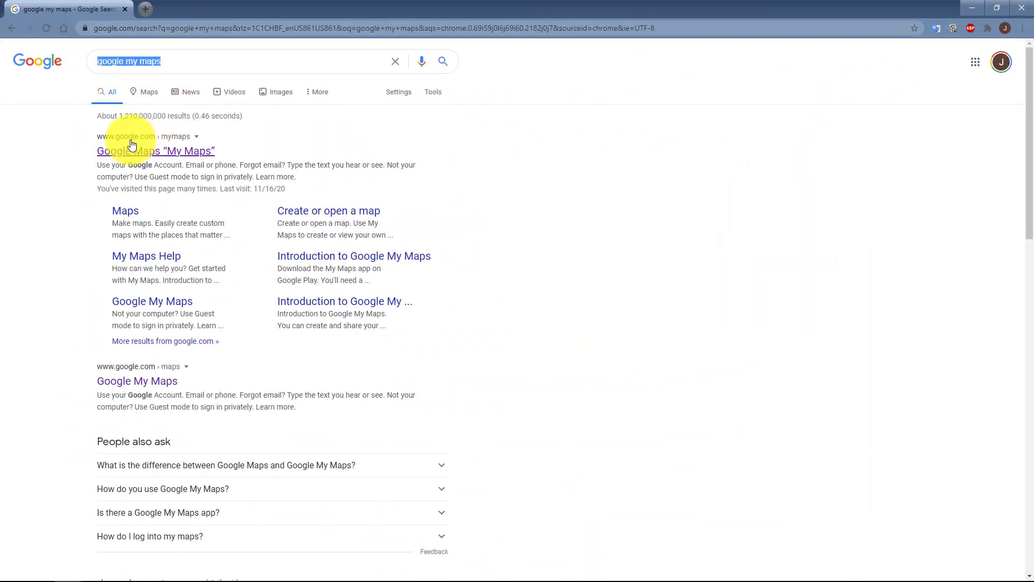
click(156, 156)
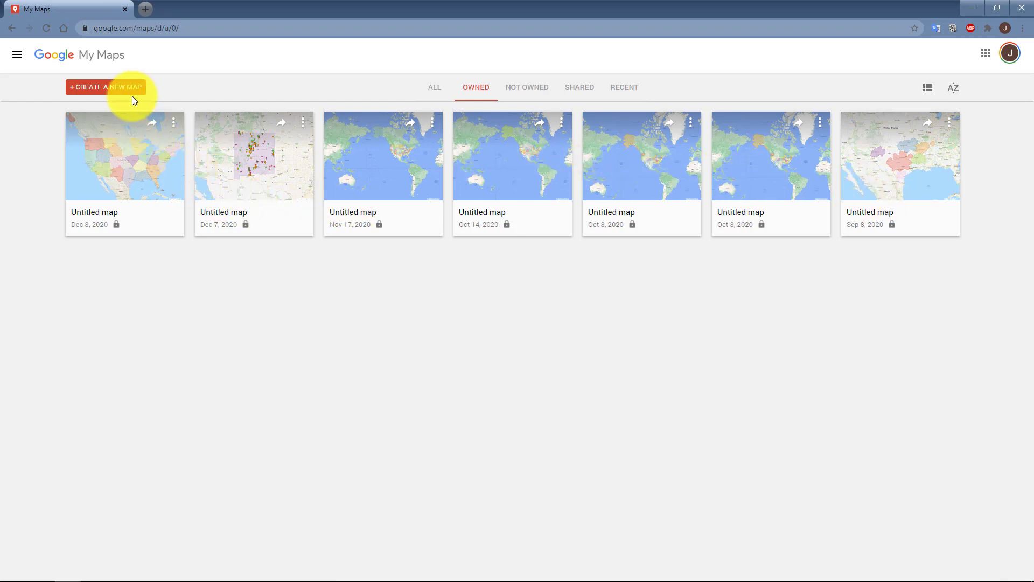
click(92, 88)
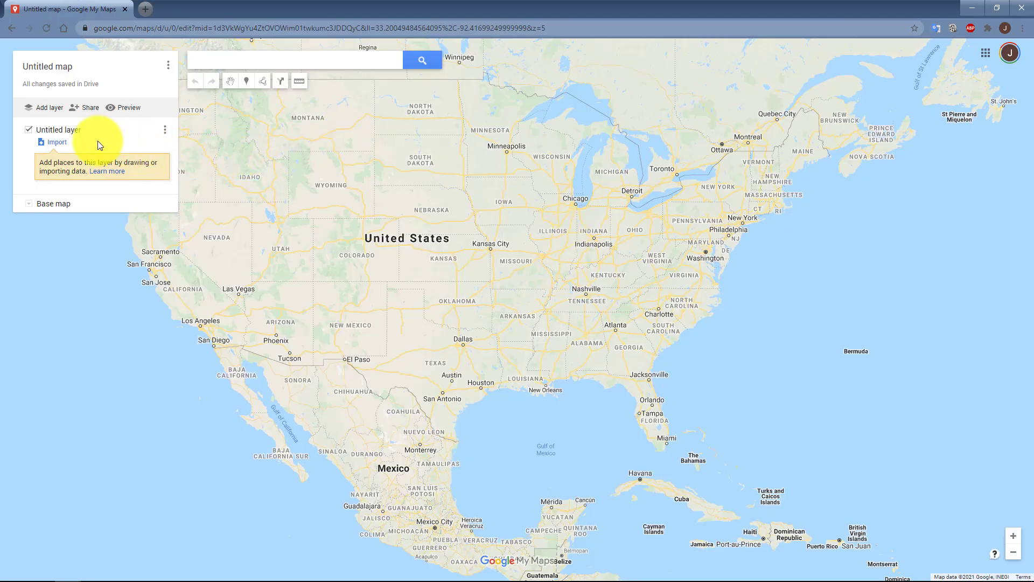
Step: Import Territories.kml from the Desktop into the map's untitled layer
click(61, 147)
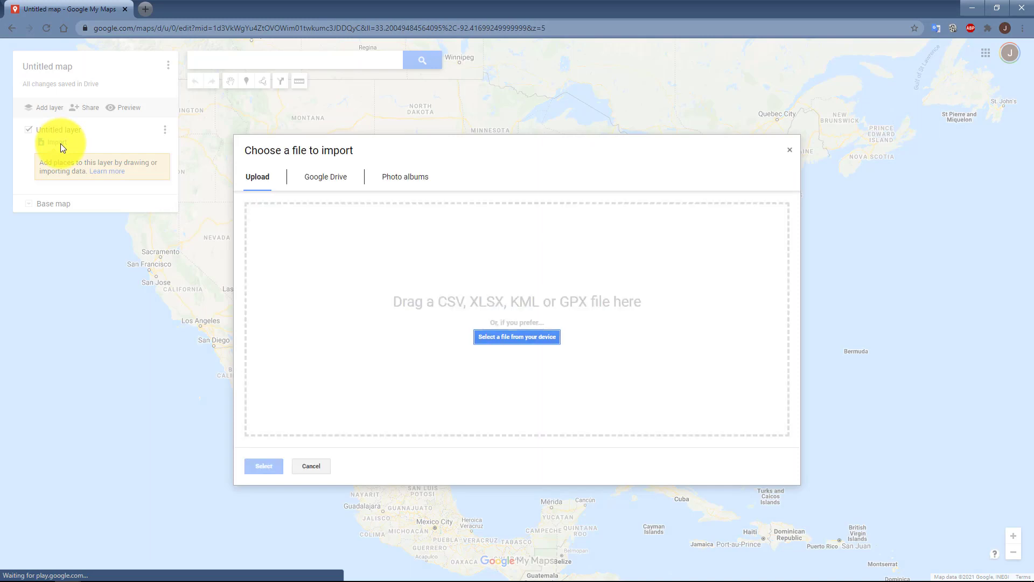
click(513, 338)
click(514, 338)
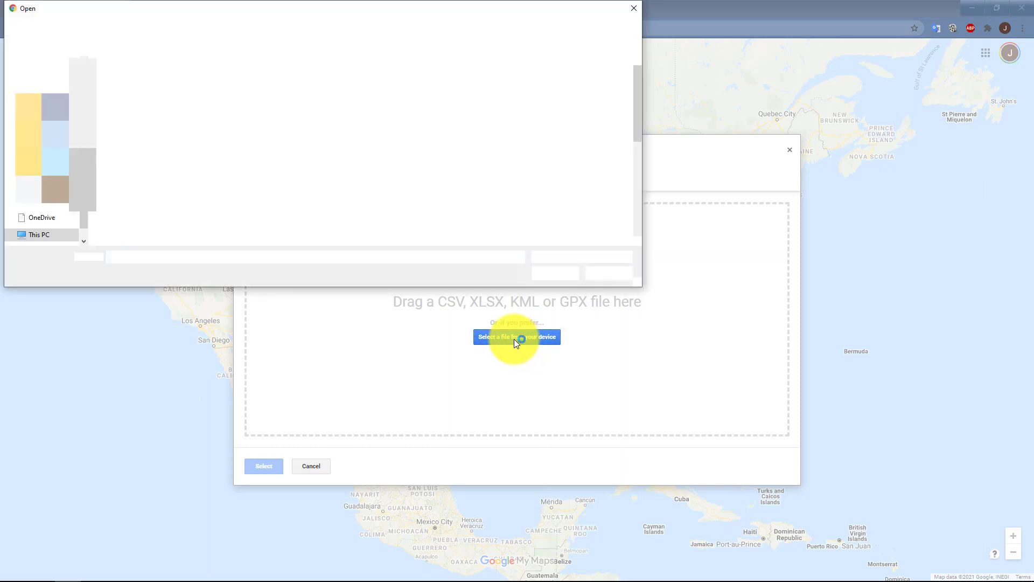
click(102, 218)
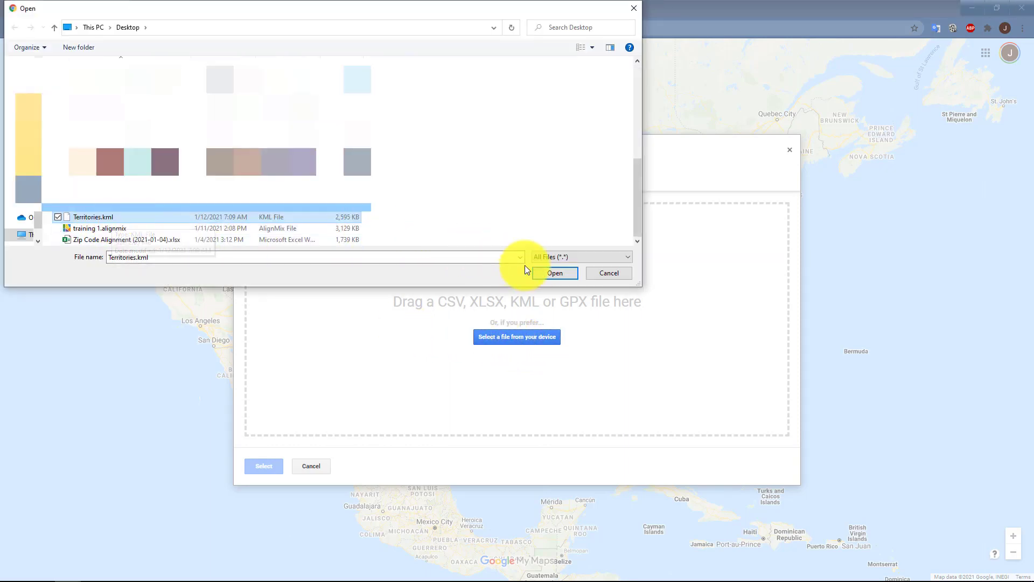
click(555, 272)
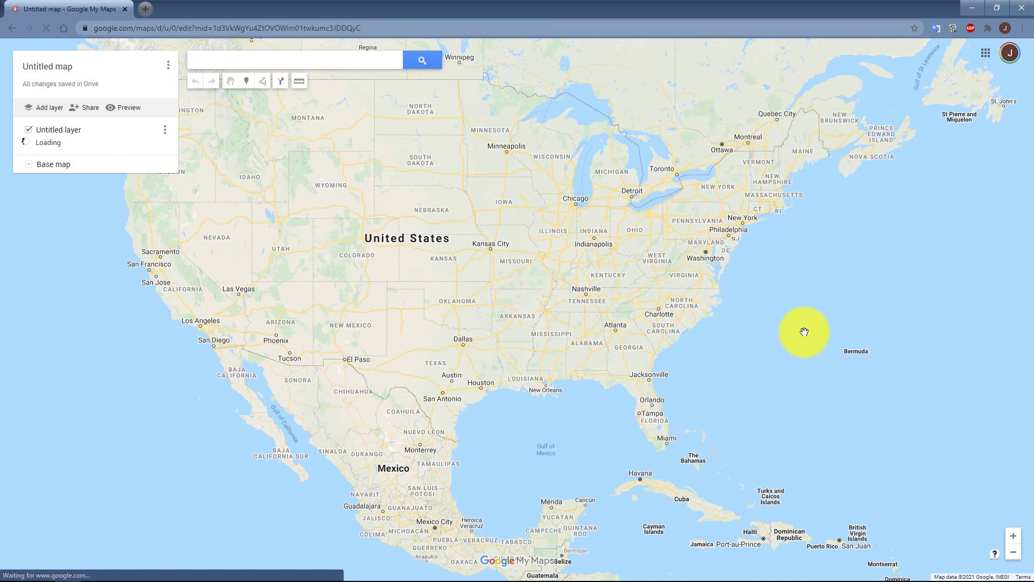
Step: Examine the exported data of the imported territory covering Nevada, and close its details
scroll(668, 323, up, 2)
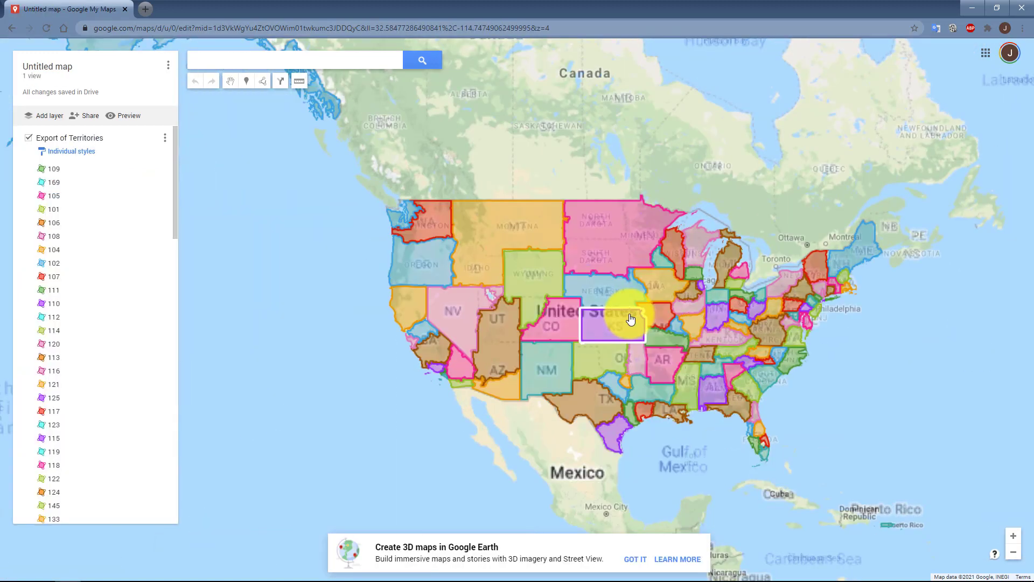
scroll(630, 318, up, 1)
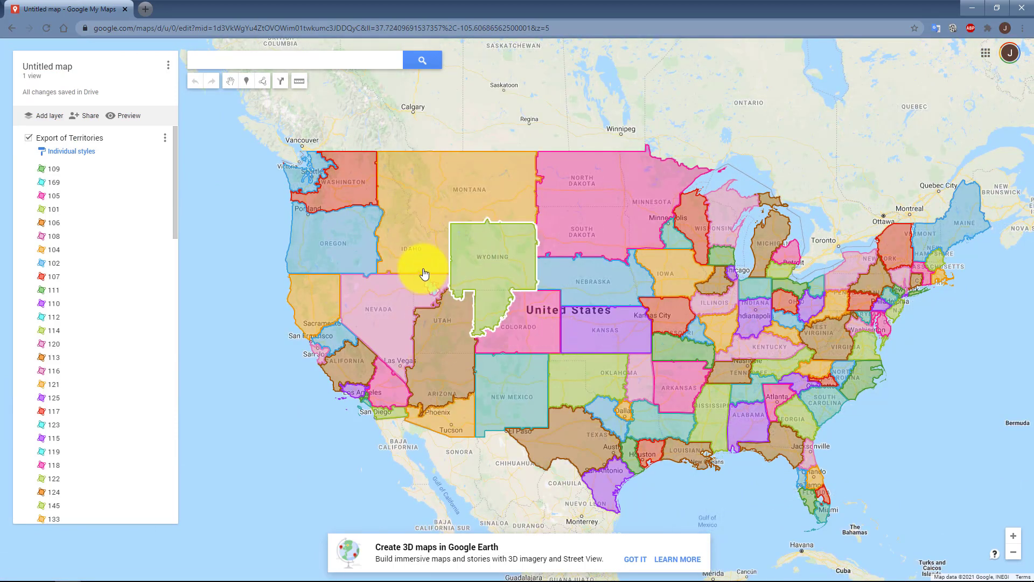
click(396, 305)
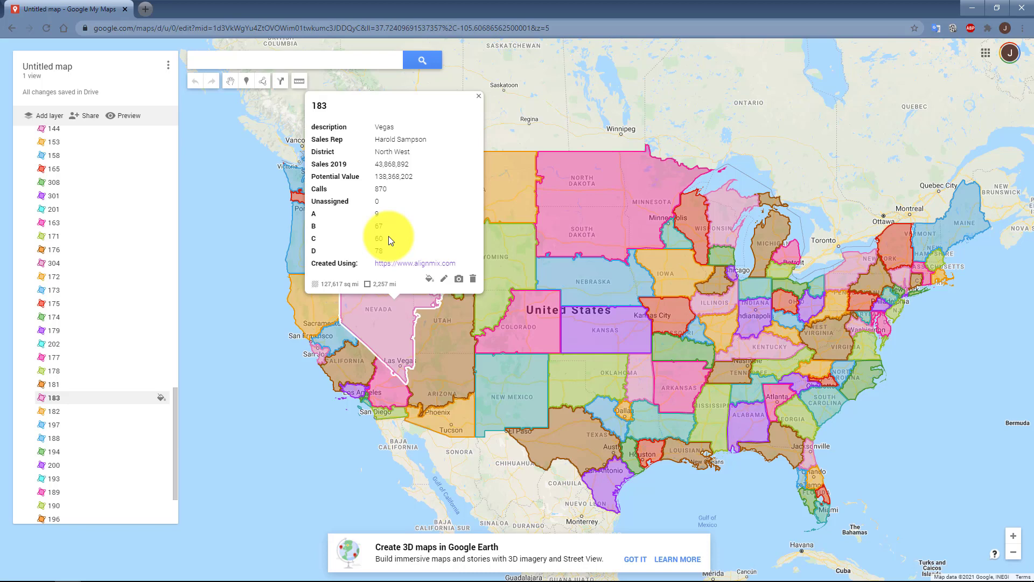
click(584, 110)
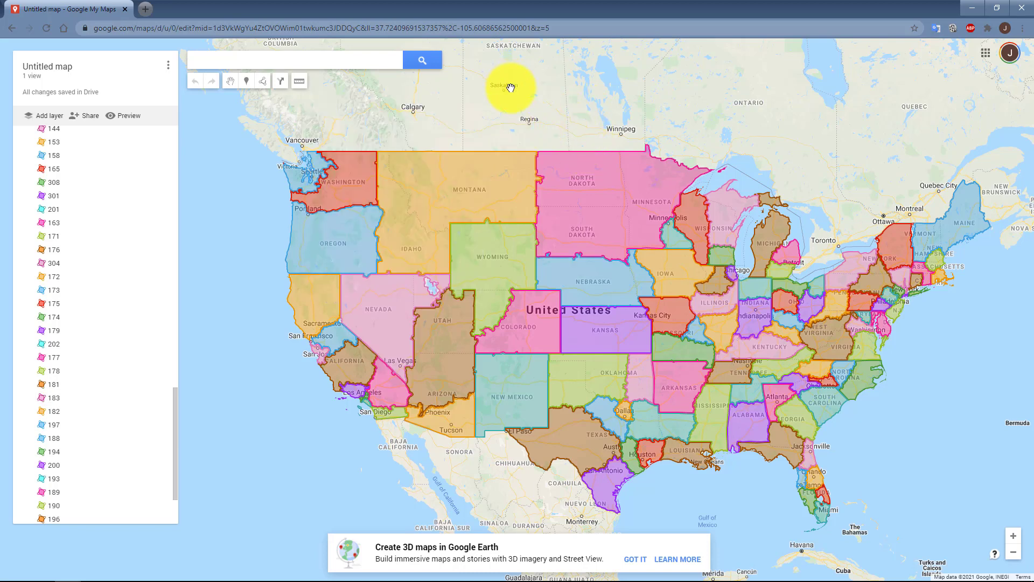